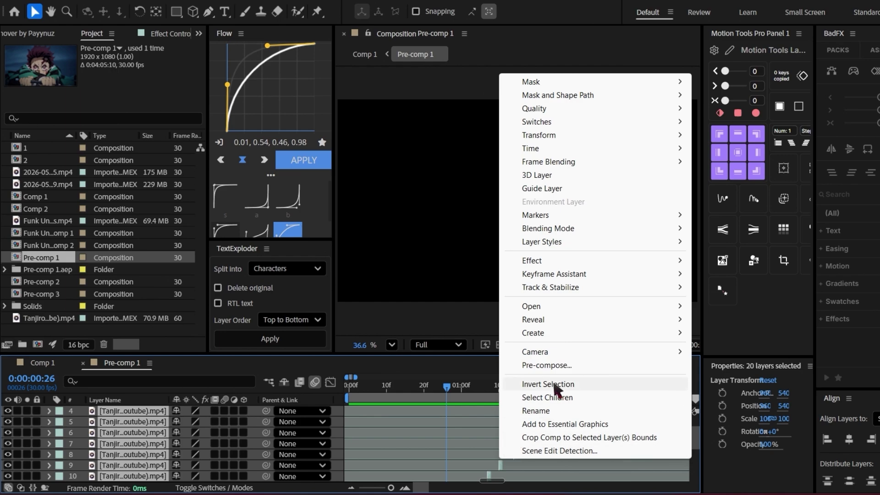
Sequence the selected video layers end to end with Sequence Layers, leaving Overlap off.
{"action": "mouse_move", "coordinate": [569, 271]}
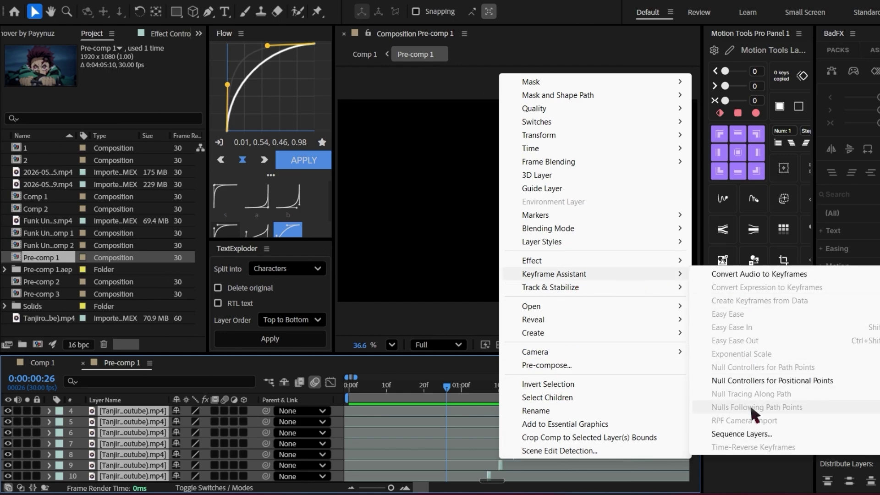
{"action": "left_click", "coordinate": [738, 433]}
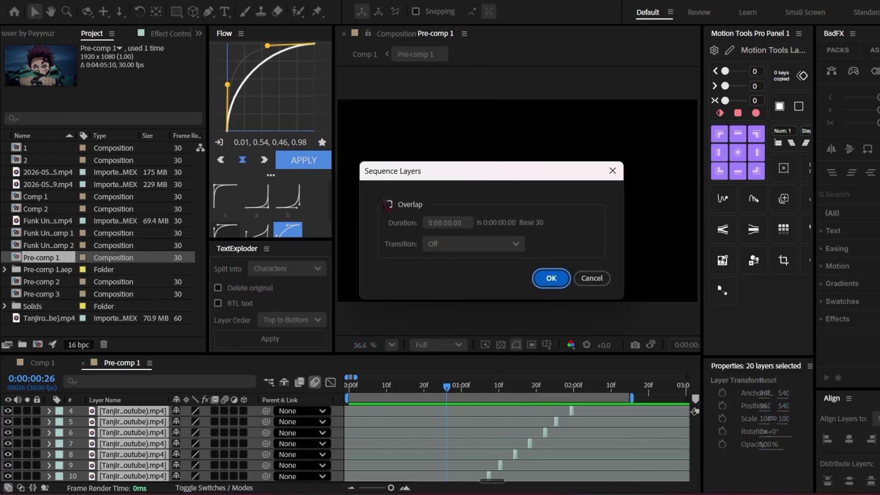
{"action": "left_click", "coordinate": [552, 279]}
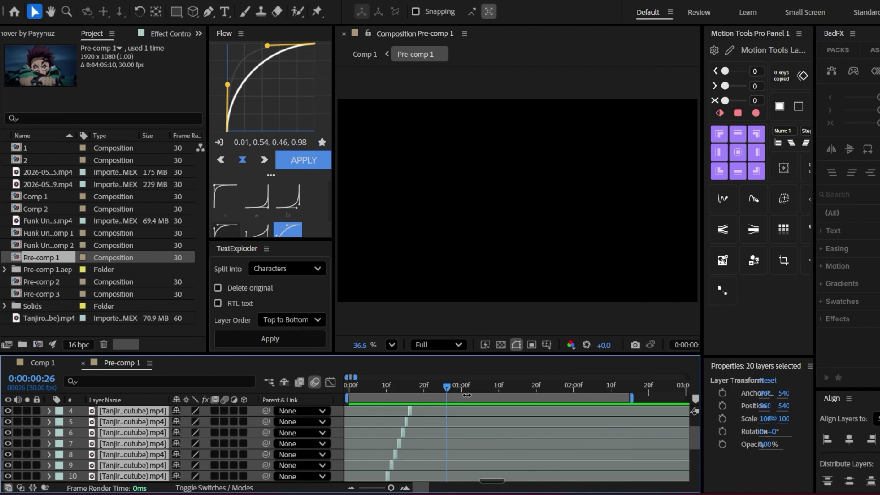
Pre-compose all the sequenced layers as Pre-comp 4, moving all attributes and adjusting the duration to the layers' time span.
{"action": "left_click_drag", "start_coordinate": [451, 390], "coordinate": [332, 394]}
{"action": "scroll", "coordinate": [385, 426], "scroll_direction": "up", "scroll_amount": 1}
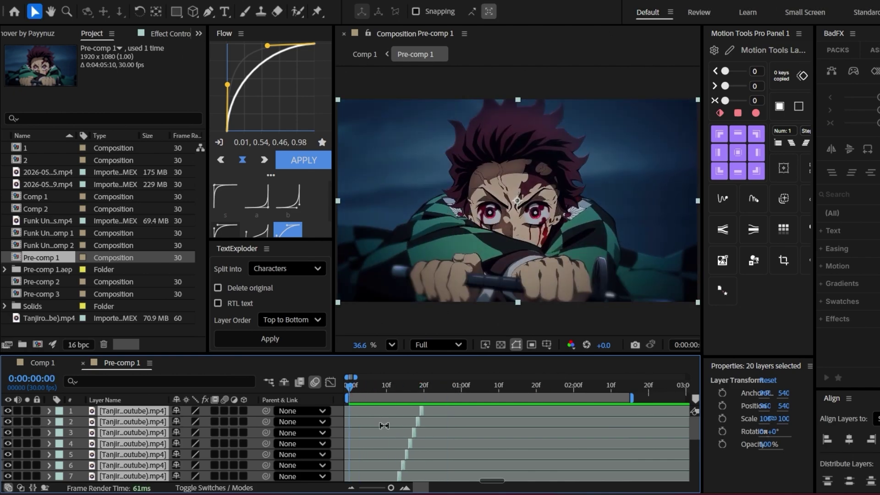
{"action": "key", "text": "ctrl+shift+c"}
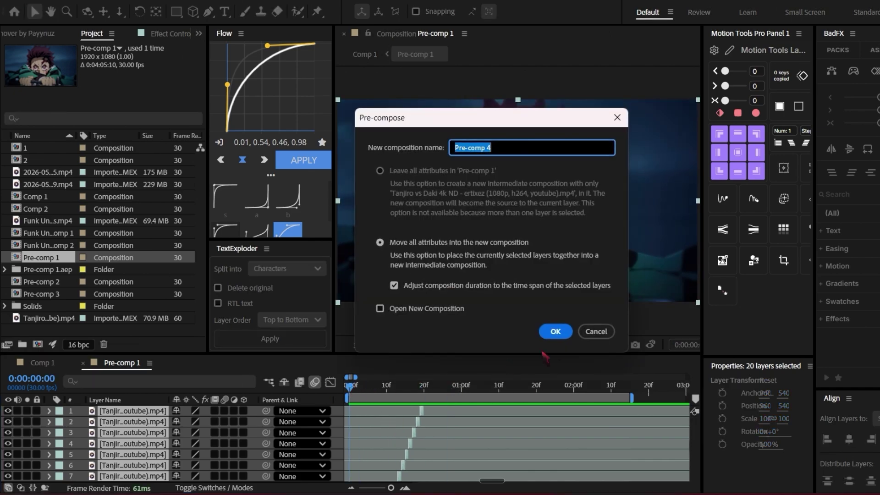
{"action": "left_click", "coordinate": [556, 335]}
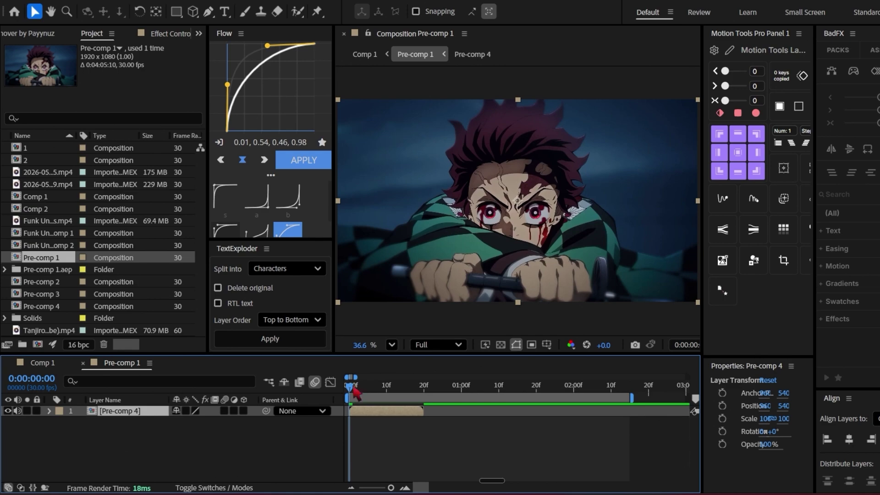
Play back the pre-composed clip and end the work area at about 0:00:01:12.
{"action": "key", "text": "space"}
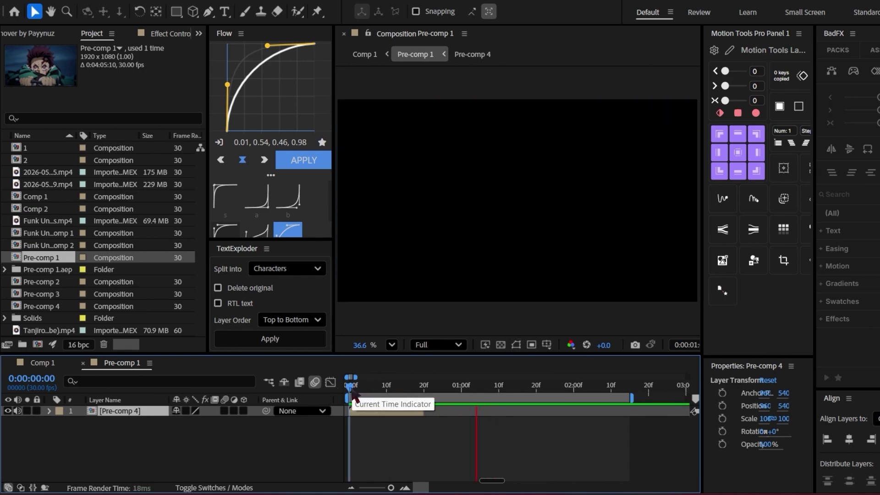
{"action": "left_click_drag", "start_coordinate": [353, 389], "coordinate": [507, 399]}
{"action": "key", "text": "n"}
{"action": "key", "text": "ctrl+s"}
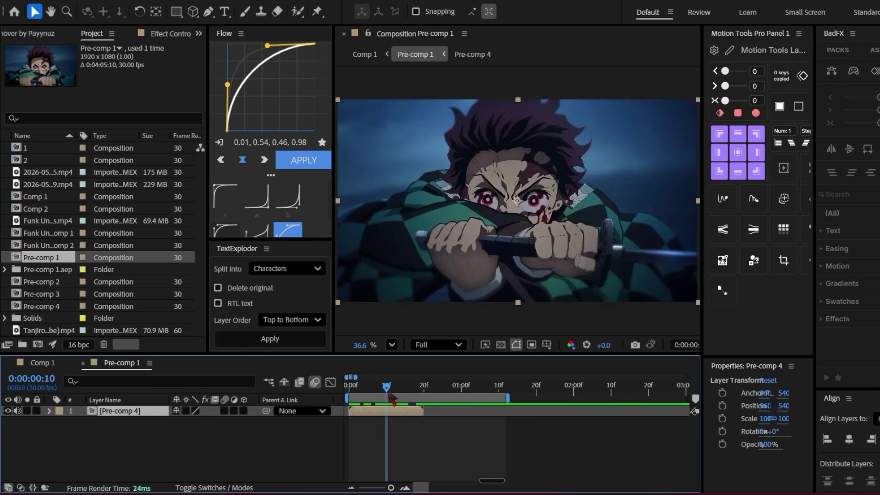
Apply the Twixtor Pro effect to the Pre-comp 4 layer.
{"action": "key", "text": "ctrl+space"}
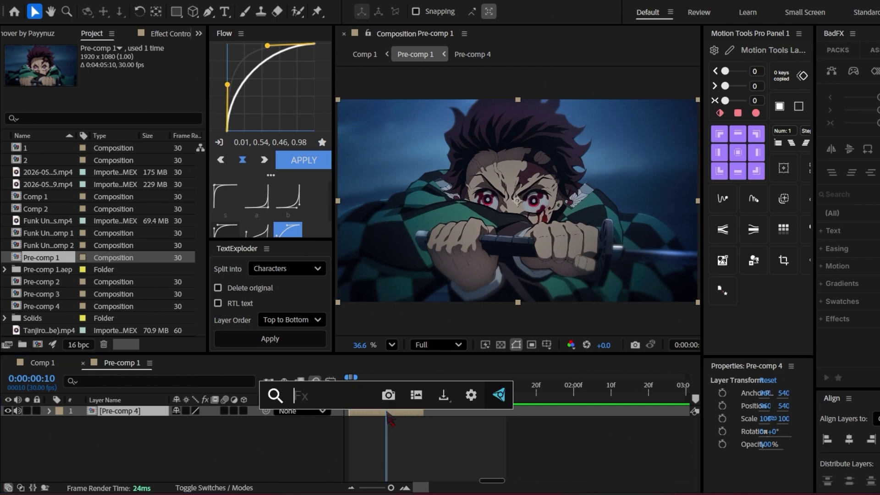
{"action": "type", "text": "Tw"}
{"action": "key", "text": "Escape"}
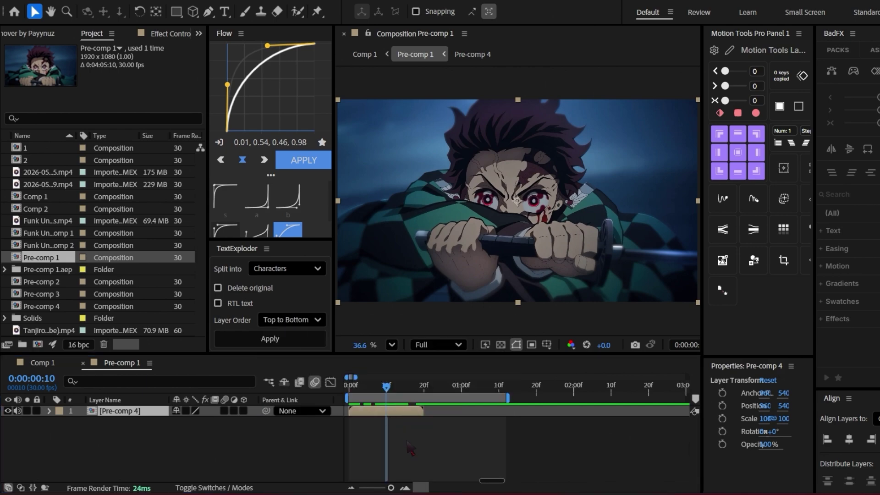
{"action": "key", "text": "e"}
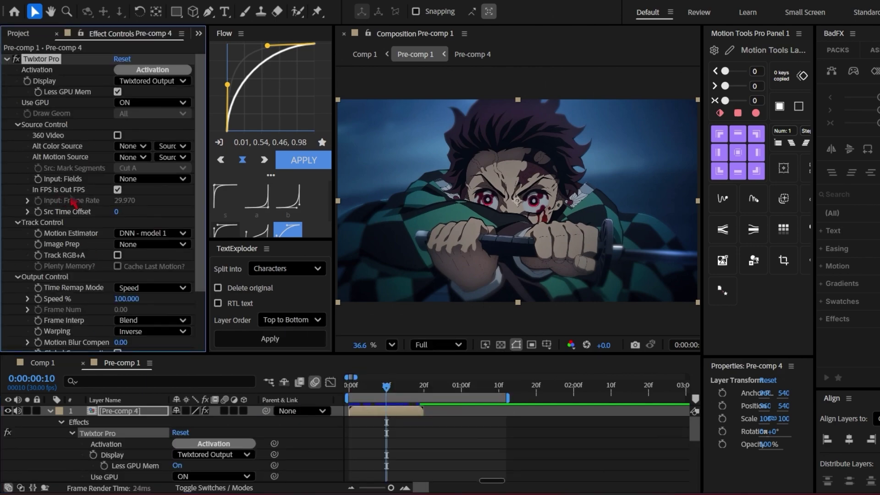
Configure Twixtor Pro with In FPS Is Out FPS off, input frame rate 60 and Image Prep set to Contrast/Edge Enhance.
{"action": "left_click", "coordinate": [118, 190]}
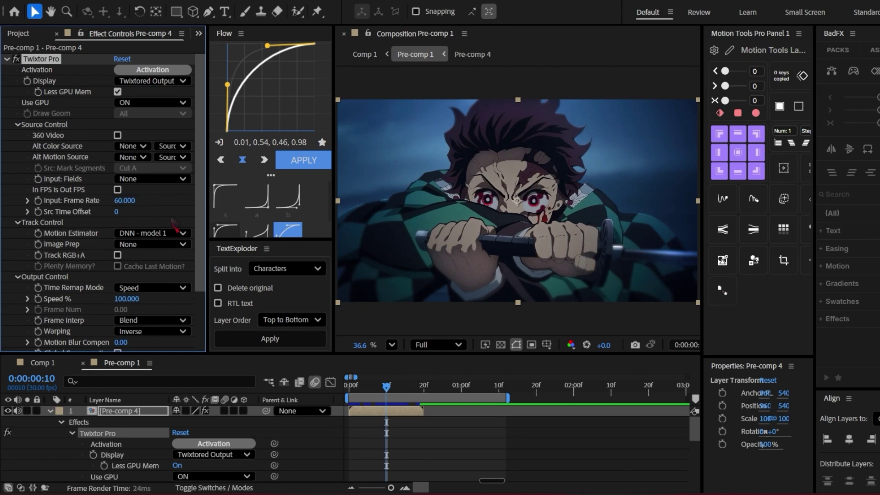
{"action": "key", "text": "ctrl+0"}
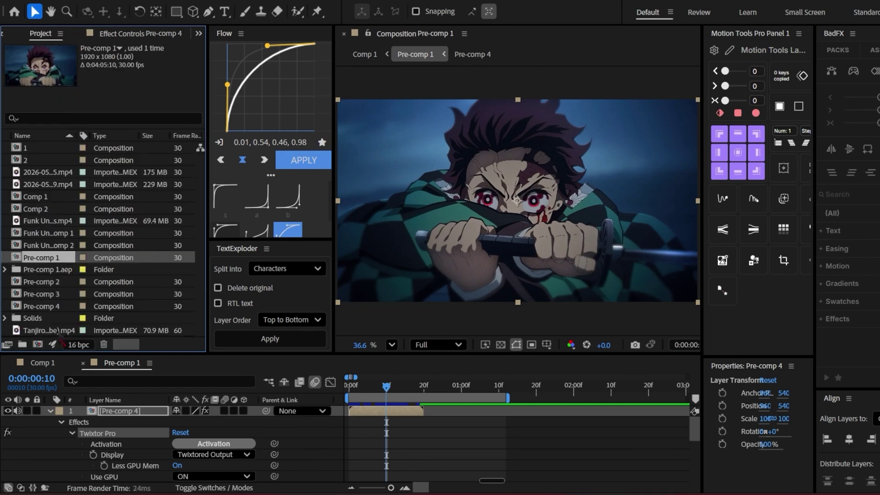
{"action": "left_click", "coordinate": [61, 331]}
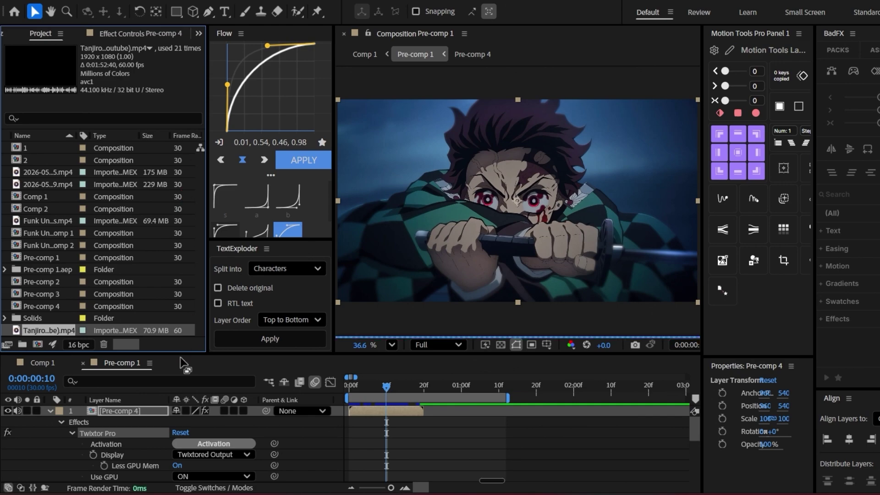
{"action": "left_click", "coordinate": [120, 33]}
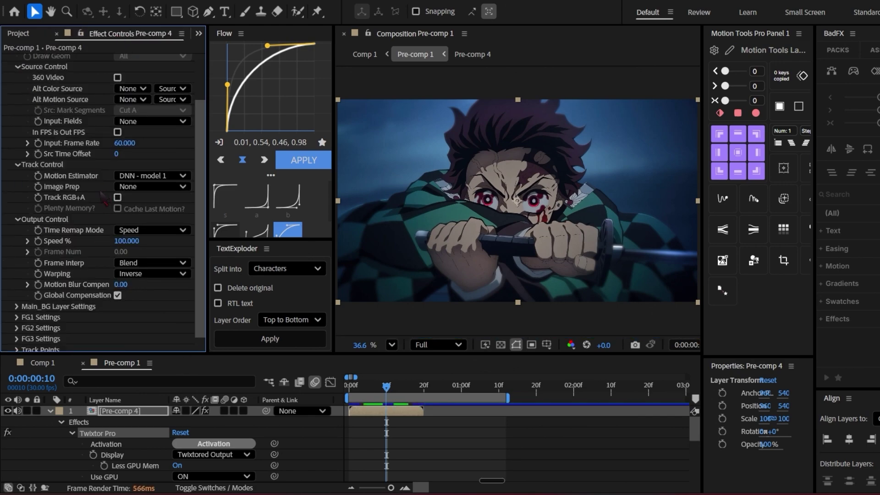
{"action": "left_click", "coordinate": [156, 188]}
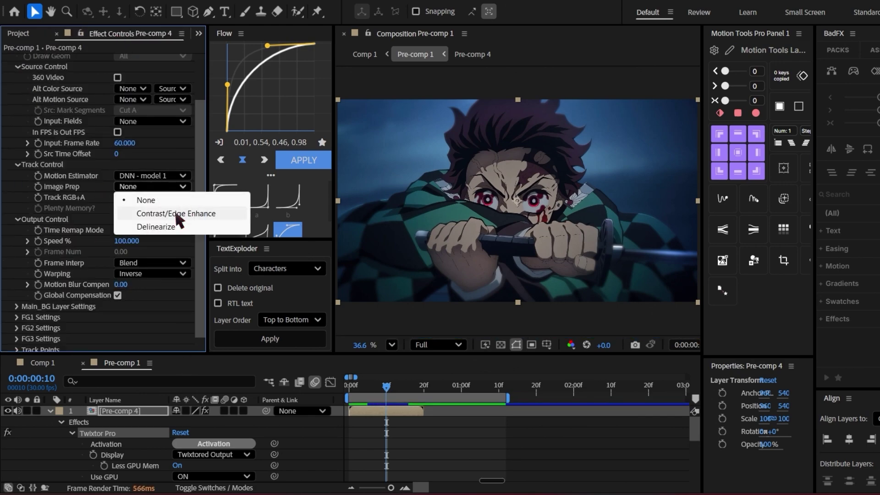
{"action": "left_click", "coordinate": [179, 215]}
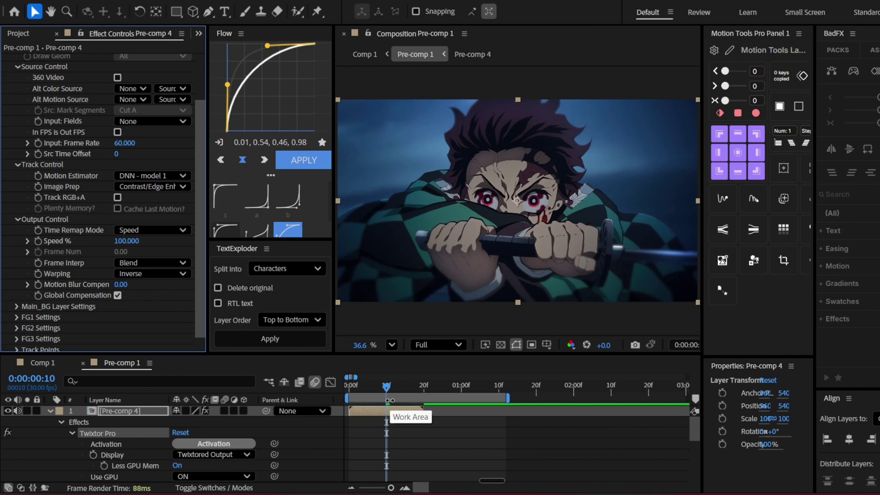
Play back the Twixtor Pro result on Pre-comp 4 from the start of the timeline.
{"action": "left_click", "coordinate": [353, 389]}
{"action": "key", "text": "u"}
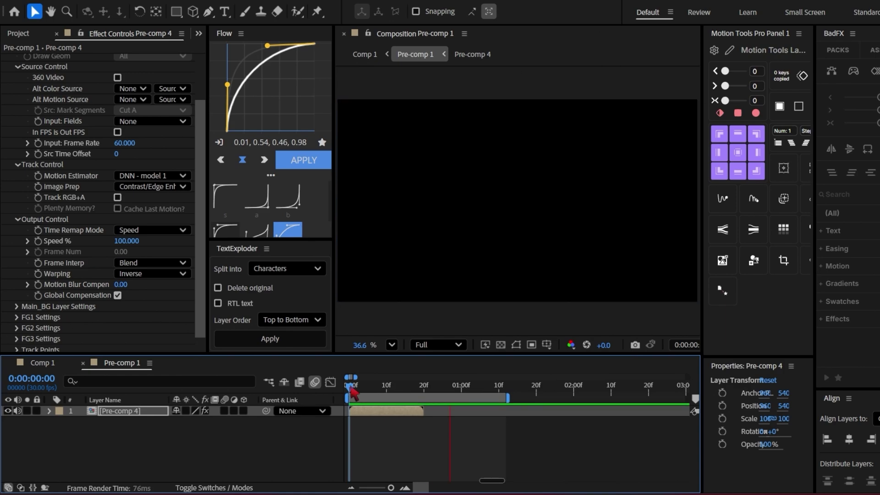
{"action": "left_click", "coordinate": [394, 388]}
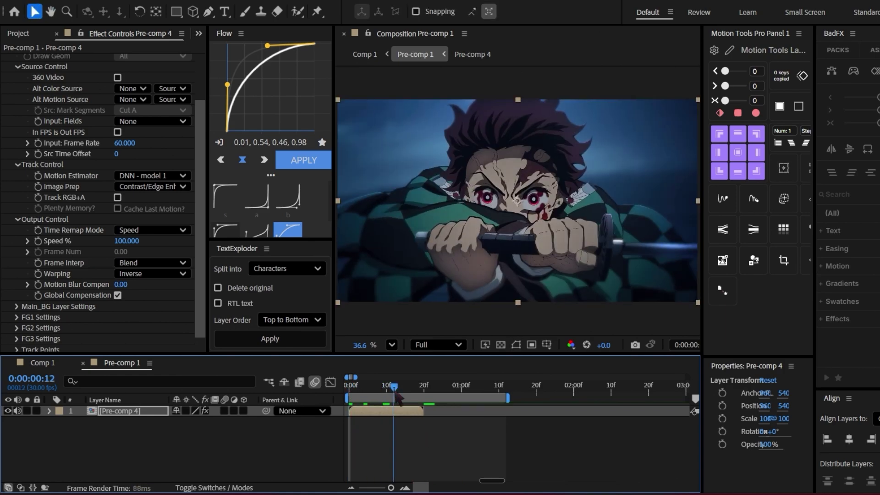
Pre-compose the Pre-comp 4 layer as Pre-comp 4 Comp 1, moving all attributes into the new composition.
{"action": "key", "text": "ctrl+shift+c"}
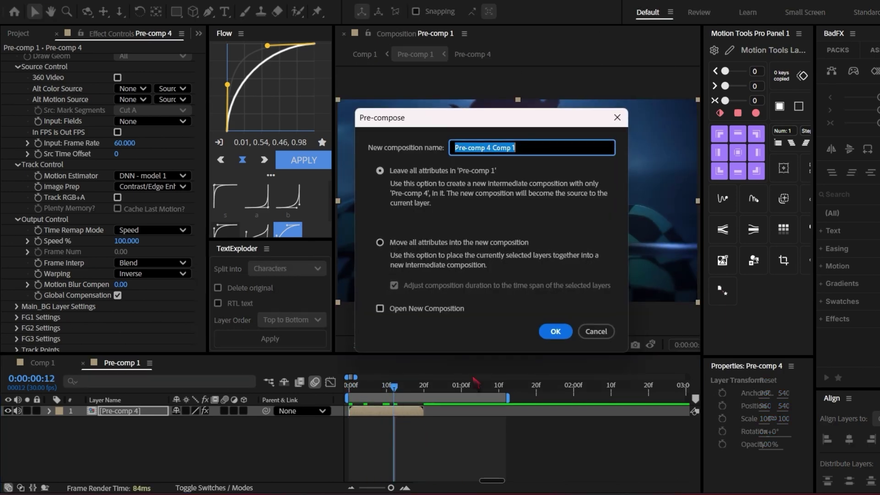
{"action": "left_click", "coordinate": [422, 243]}
{"action": "left_click", "coordinate": [556, 331]}
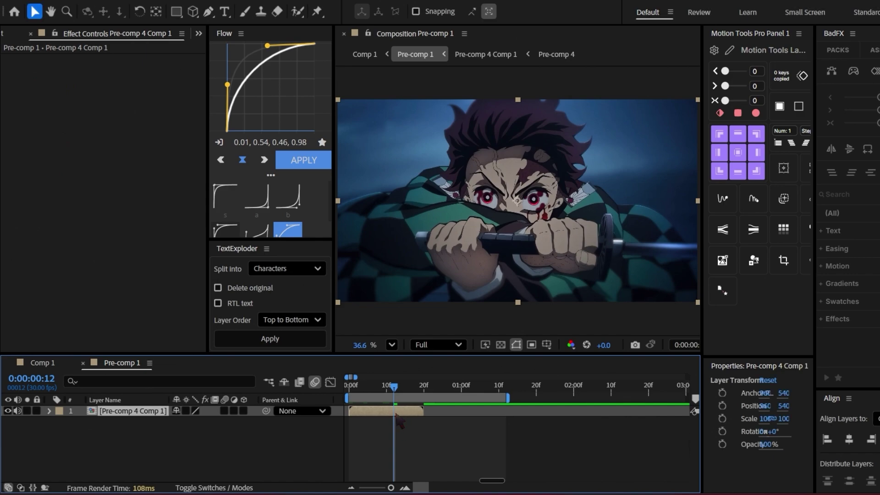
Enable time remapping on Pre-comp 4 Comp 1 and replace its end keyframe at frame 20 with a keyframe created at frame 19.
{"action": "key", "text": "ctrl+alt+t"}
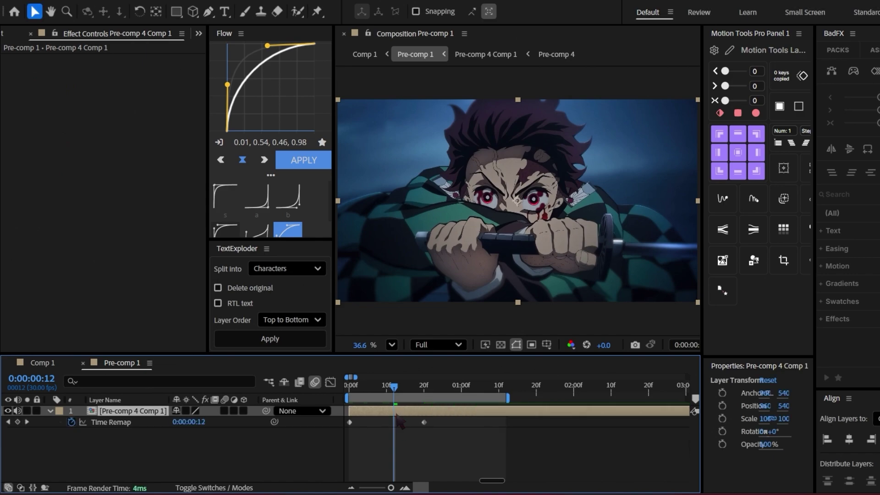
{"action": "left_click_drag", "start_coordinate": [394, 387], "coordinate": [428, 410]}
{"action": "key", "text": "Page_Up"}
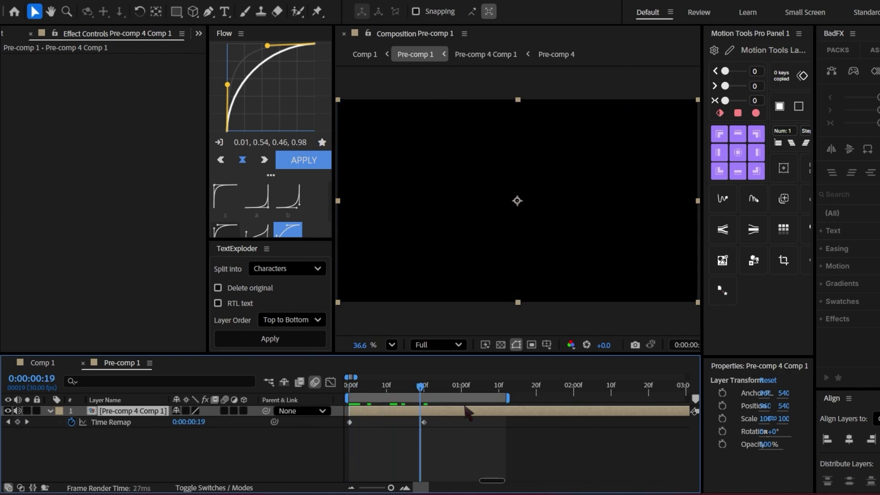
{"action": "left_click", "coordinate": [18, 422]}
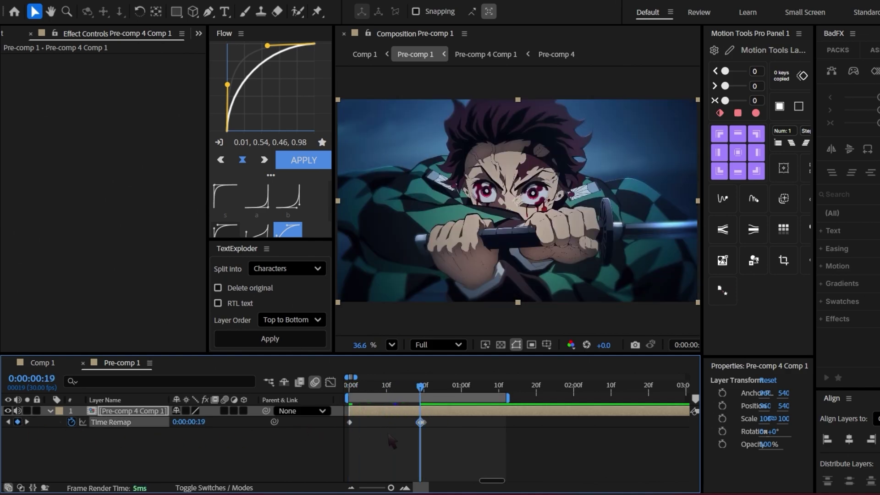
{"action": "left_click", "coordinate": [405, 488]}
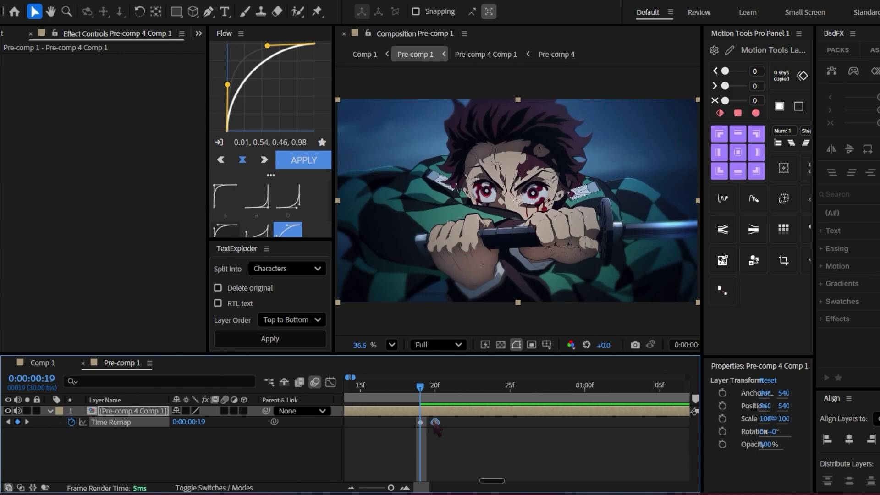
{"action": "mouse_move", "coordinate": [434, 422]}
{"action": "left_mouse_down"}
{"action": "mouse_move", "coordinate": [427, 424]}
{"action": "mouse_move", "coordinate": [435, 422]}
{"action": "left_mouse_up"}
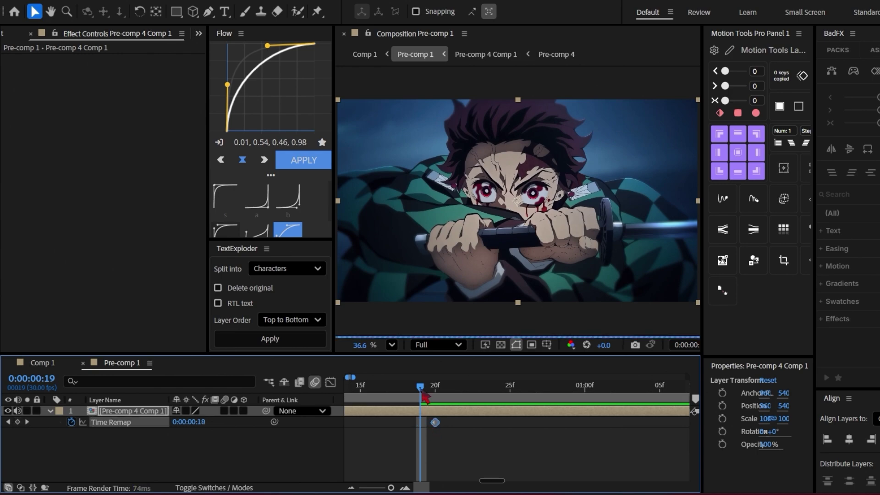
{"action": "left_click", "coordinate": [351, 488]}
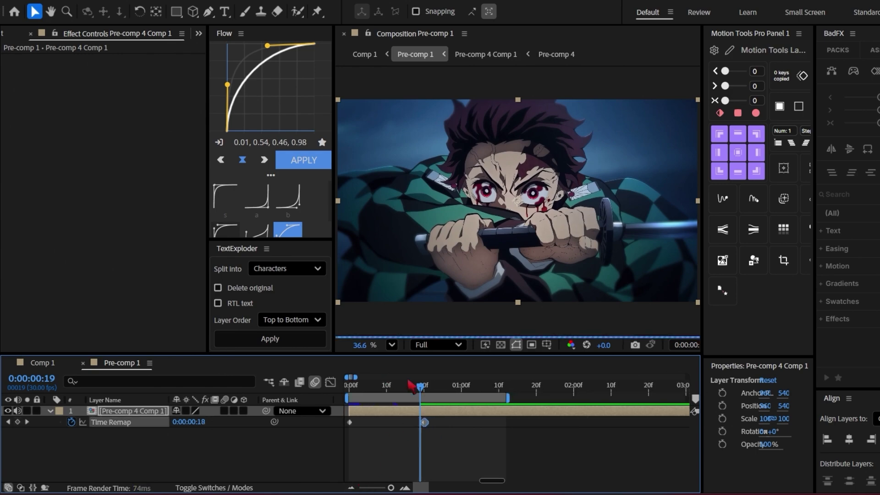
Set the preview resolution to Quarter and play back the time-remapped clip from the start.
{"action": "right_click", "coordinate": [425, 397]}
{"action": "left_click", "coordinate": [428, 431]}
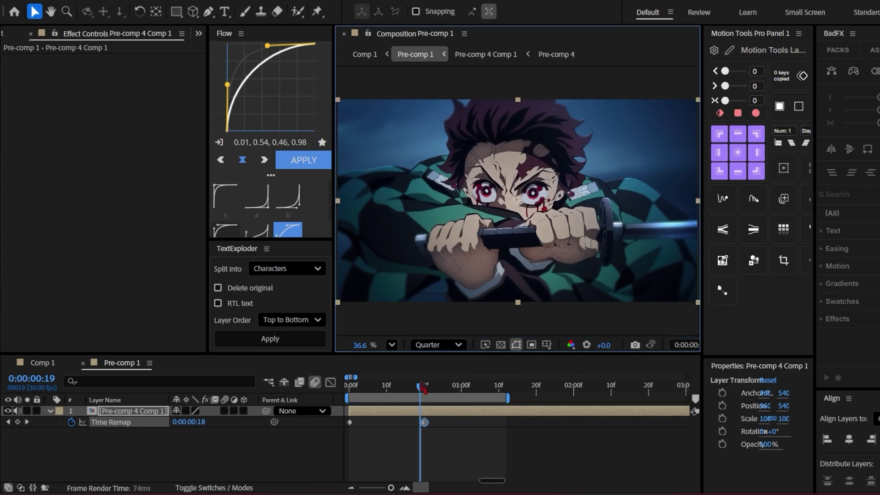
{"action": "left_click_drag", "start_coordinate": [420, 386], "coordinate": [350, 390]}
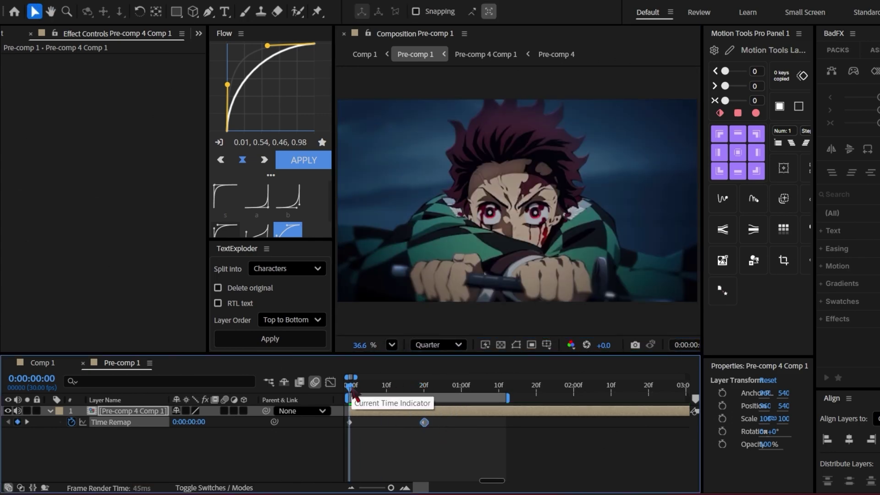
{"action": "key", "text": "space"}
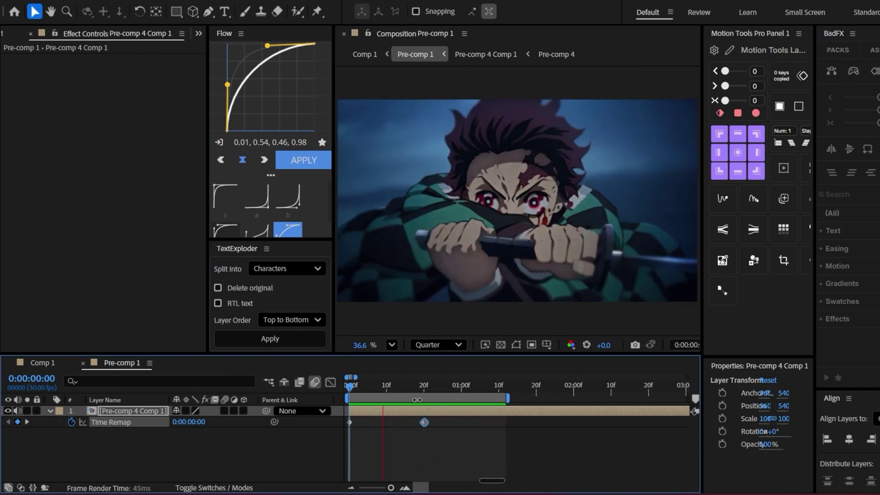
Move the last Time Remap keyframe to 0:00:00:29, split the layer there and delete the part after it.
{"action": "left_click", "coordinate": [425, 395]}
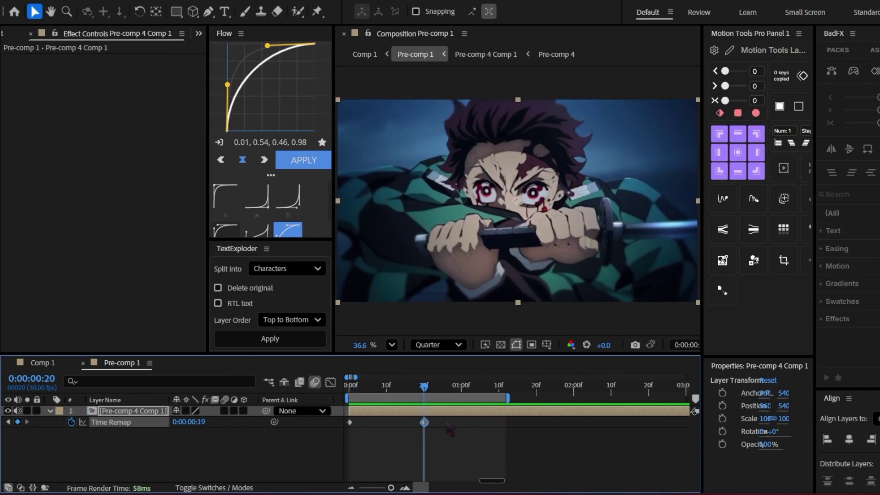
{"action": "left_click_drag", "start_coordinate": [426, 393], "coordinate": [457, 389]}
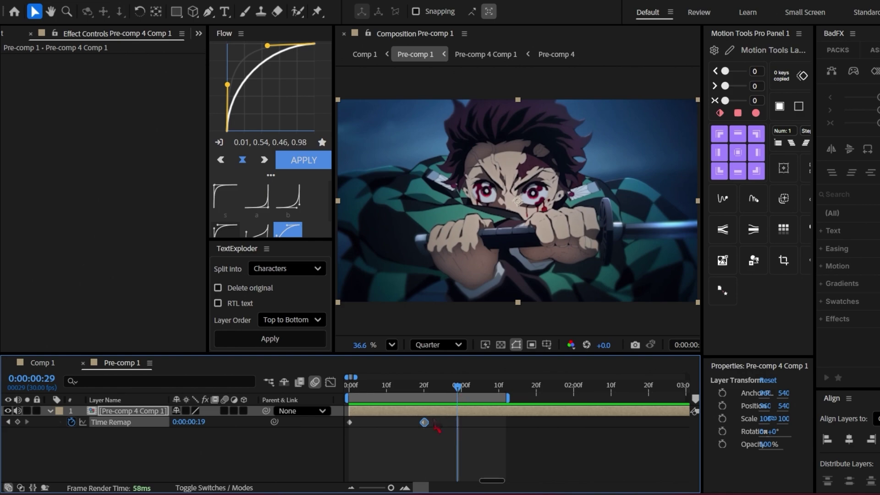
{"action": "left_click_drag", "start_coordinate": [427, 423], "coordinate": [458, 423]}
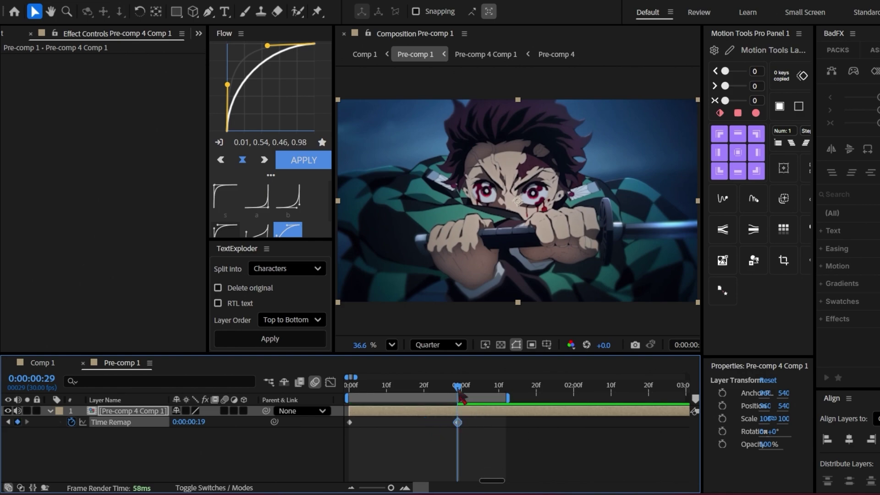
{"action": "key", "text": "ctrl+shift+d"}
{"action": "key", "text": "Delete"}
Play back the slowed, trimmed clip from the start of the composition.
{"action": "left_click_drag", "start_coordinate": [457, 394], "coordinate": [367, 407]}
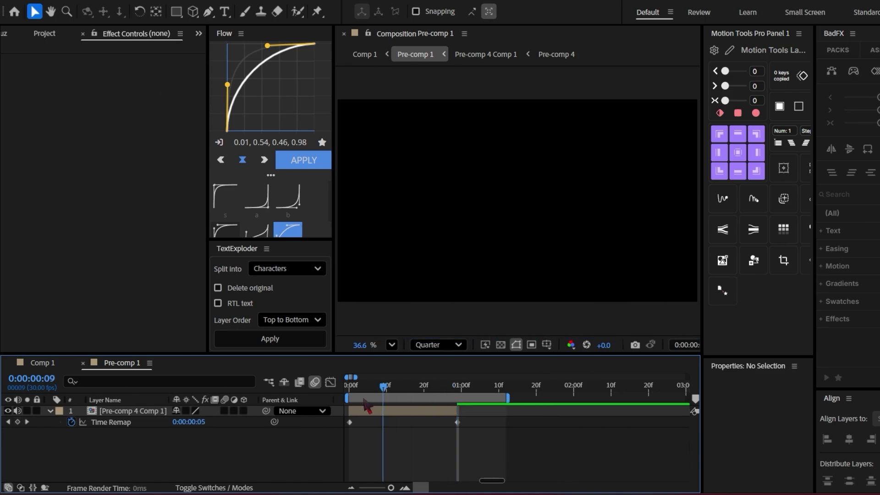
{"action": "key", "text": "Home"}
{"action": "key", "text": "space"}
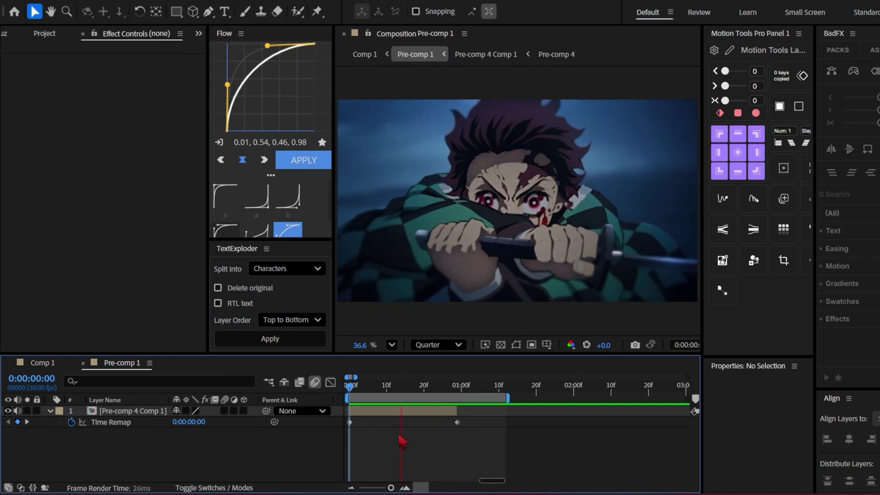
Select both Time Remap keyframes and ease them with a Flow curve of 0.15, 0.51, 0.42, 0.97.
{"action": "key", "text": "space"}
{"action": "left_click_drag", "start_coordinate": [475, 419], "coordinate": [347, 458]}
{"action": "left_click", "coordinate": [304, 160]}
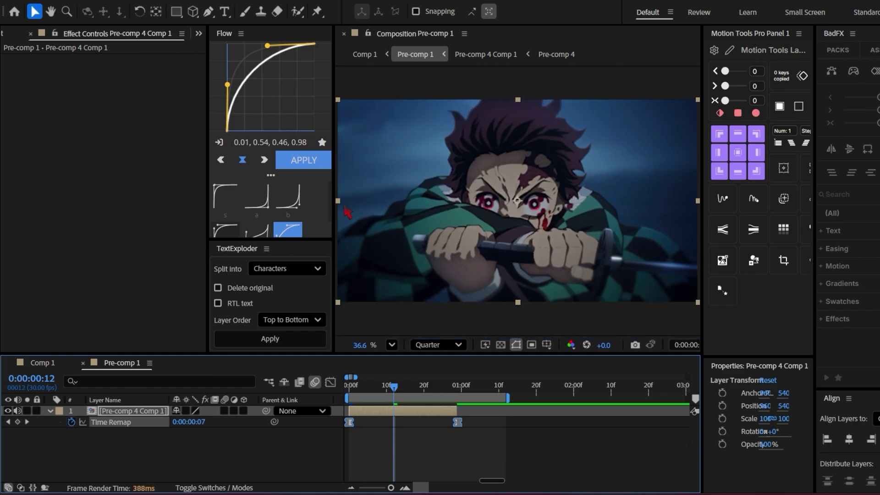
{"action": "left_click_drag", "start_coordinate": [235, 95], "coordinate": [245, 95]}
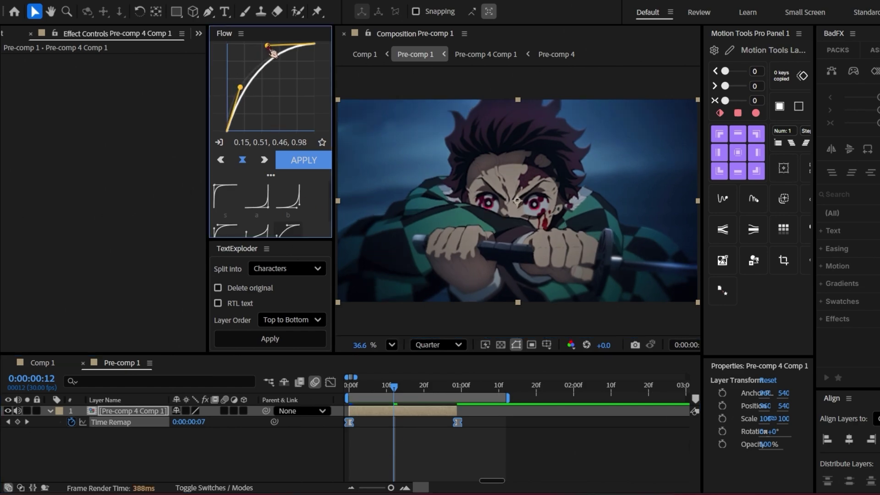
{"action": "left_click_drag", "start_coordinate": [273, 54], "coordinate": [269, 55]}
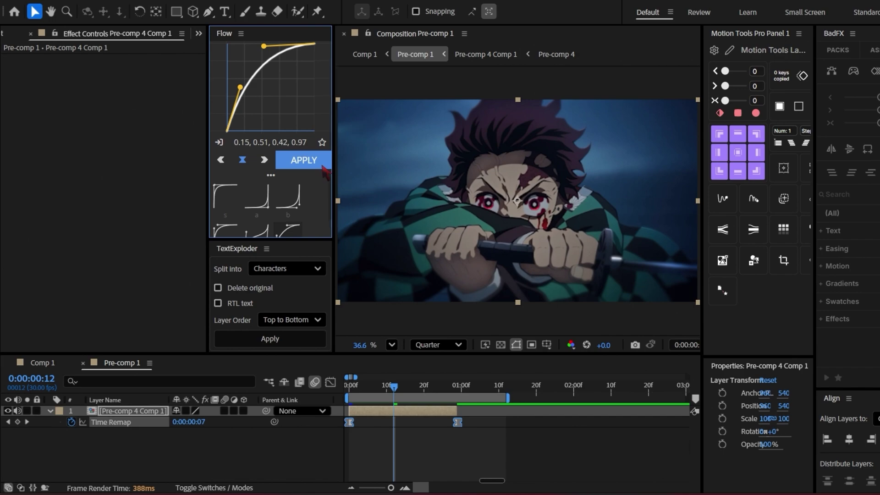
{"action": "left_click", "coordinate": [322, 166]}
Play back the eased clip in Pre-comp 1 from the first frame.
{"action": "left_click", "coordinate": [351, 388]}
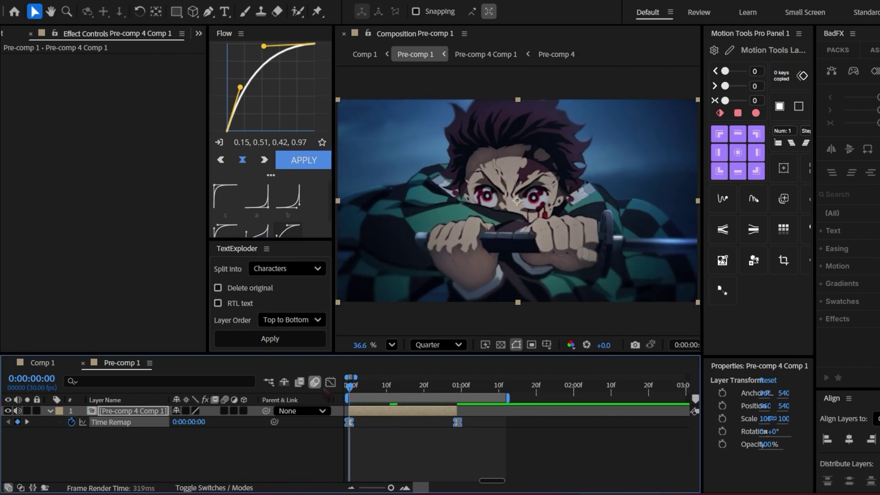
{"action": "key", "text": "space"}
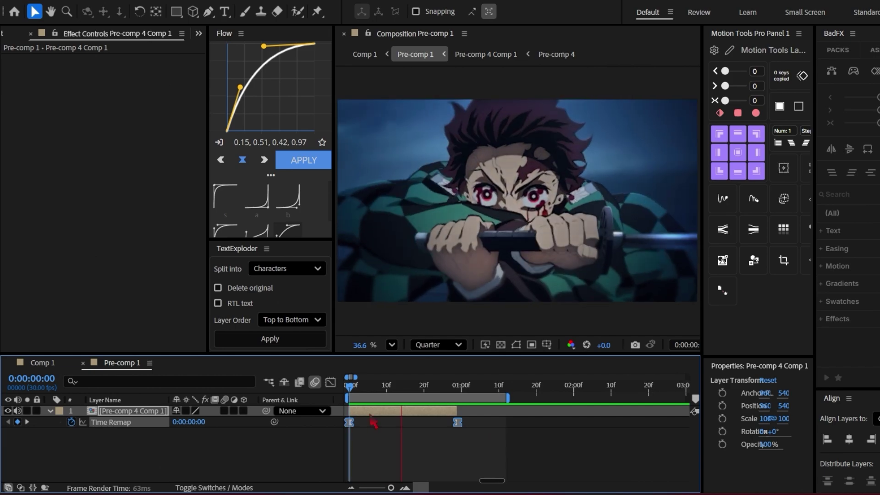
{"action": "key", "text": "space"}
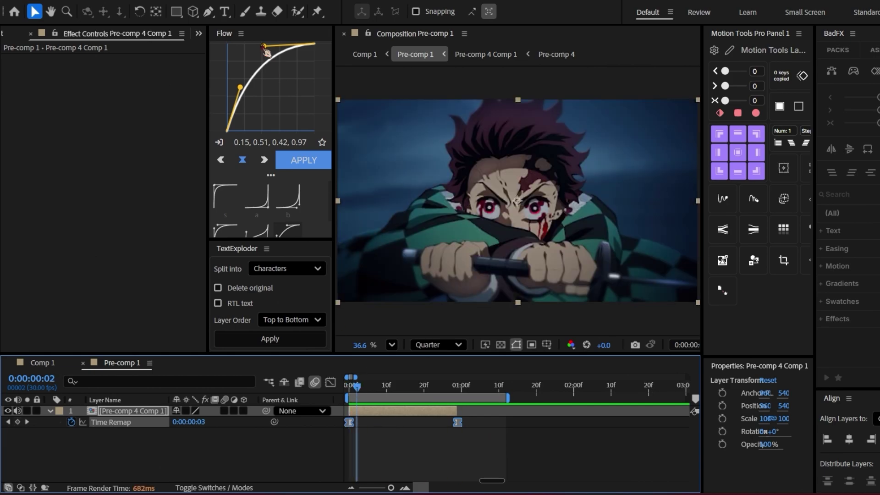
Reshape the Flow curve to 0.15, 0.48, 0.99, 0.70 and apply it to the selected Time Remap keyframes.
{"action": "left_click_drag", "start_coordinate": [264, 47], "coordinate": [316, 75]}
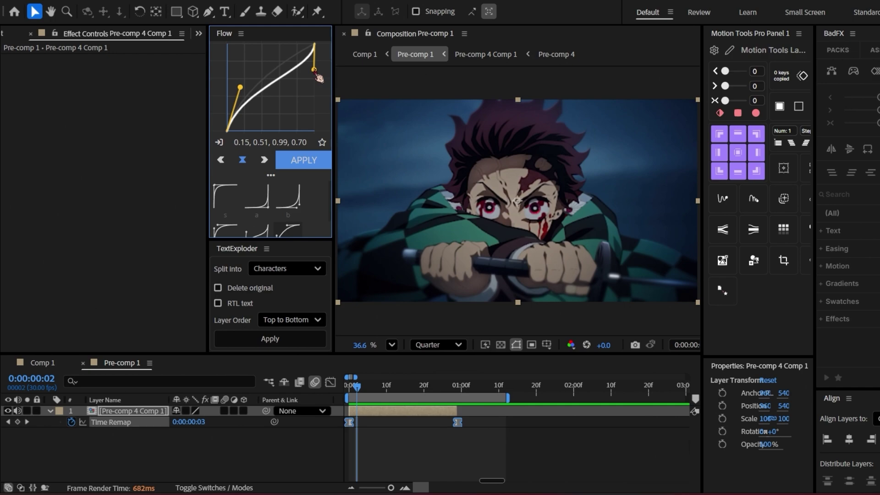
{"action": "left_click_drag", "start_coordinate": [248, 96], "coordinate": [248, 98]}
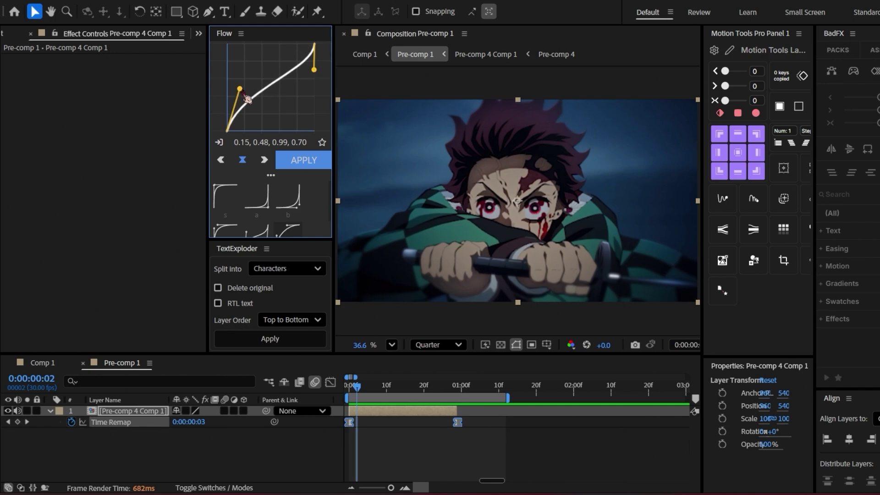
{"action": "left_click", "coordinate": [304, 160]}
Play back Pre-comp 1 from the start with the reshaped easing, stopping at frame 20.
{"action": "left_click", "coordinate": [491, 464]}
{"action": "key", "text": "Home"}
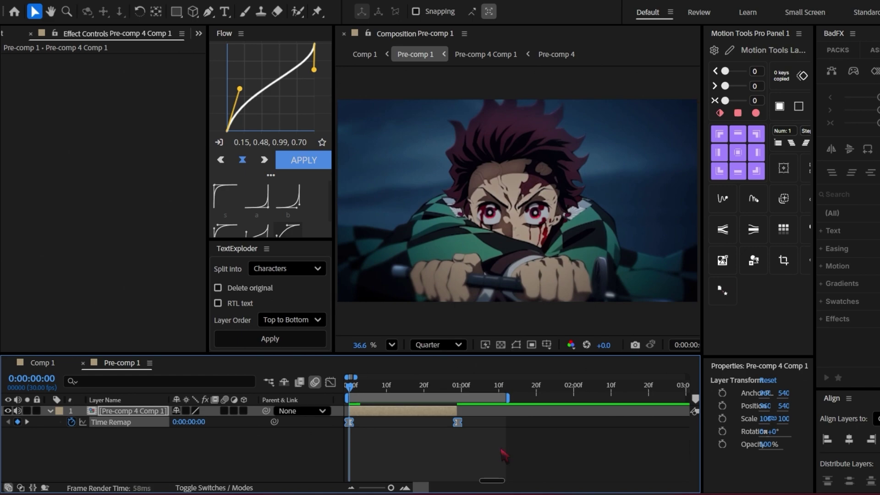
{"action": "key", "text": "space"}
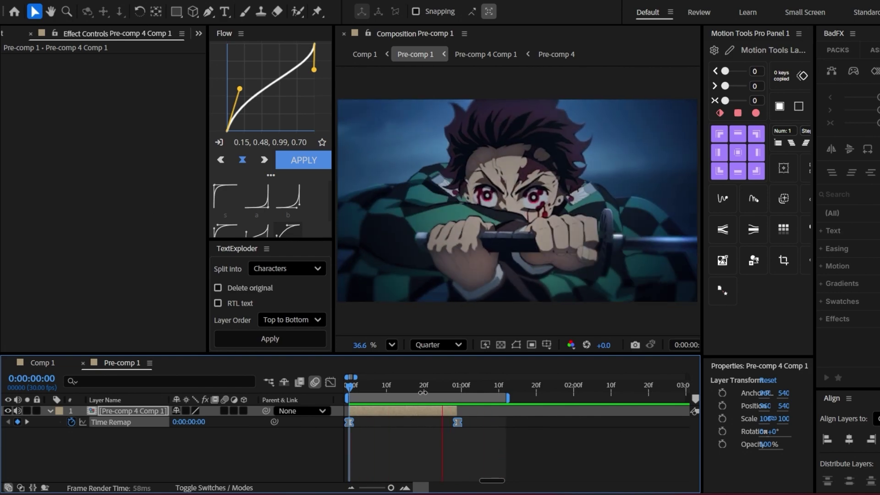
{"action": "left_click", "coordinate": [430, 394]}
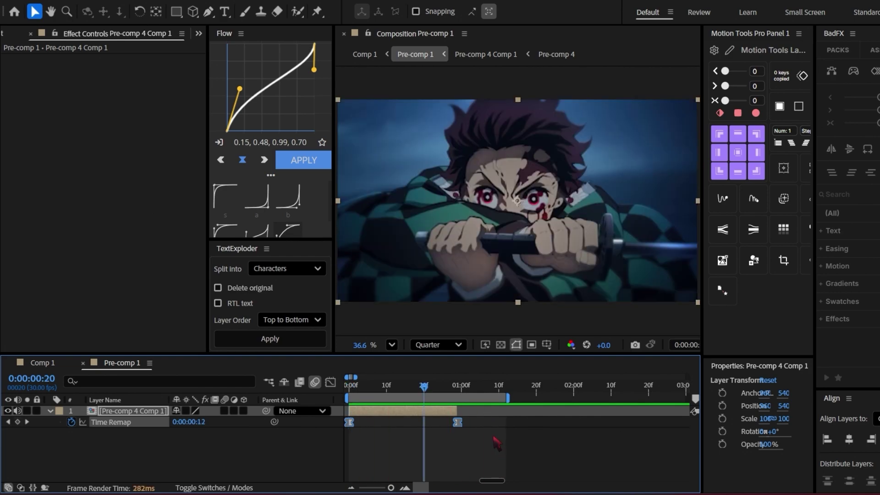
{"action": "key", "text": "u"}
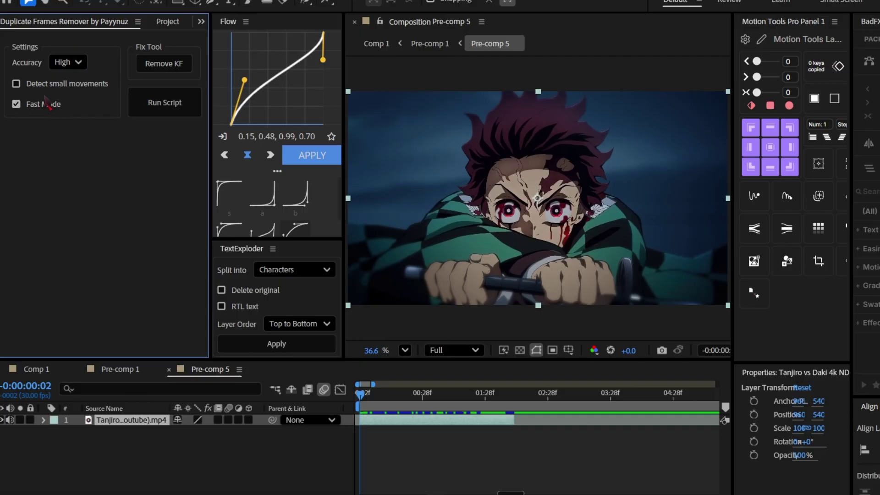
Run Duplicate Frames Remover on the Pre-comp 5 video layer with High accuracy, and play back the result from the start.
{"action": "left_click", "coordinate": [78, 65]}
{"action": "left_click", "coordinate": [75, 82]}
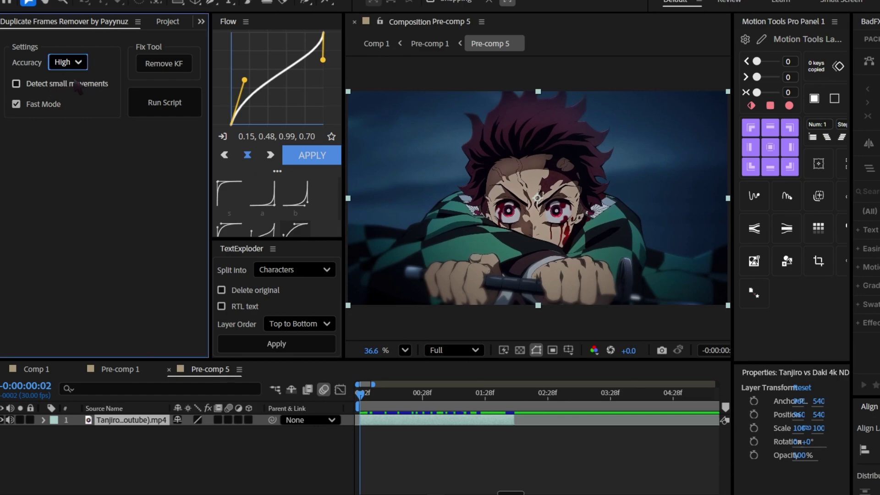
{"action": "left_click", "coordinate": [161, 112]}
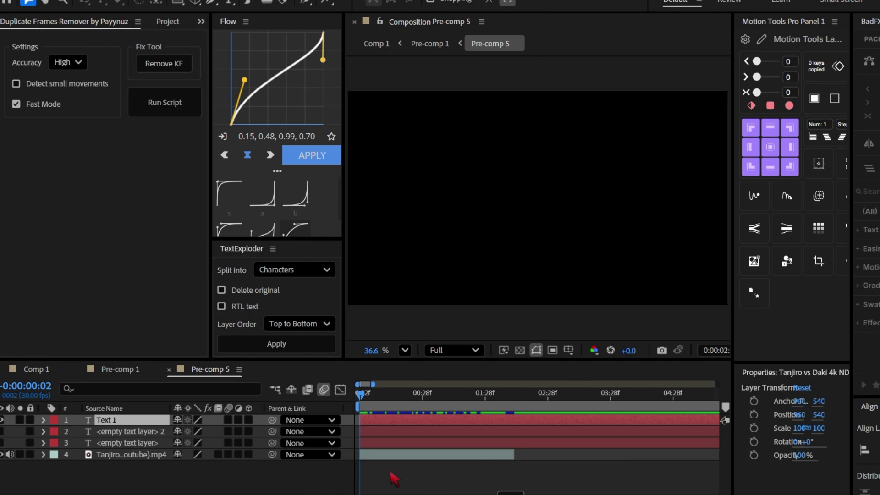
{"action": "left_click_drag", "start_coordinate": [396, 405], "coordinate": [365, 405]}
{"action": "key", "text": "space"}
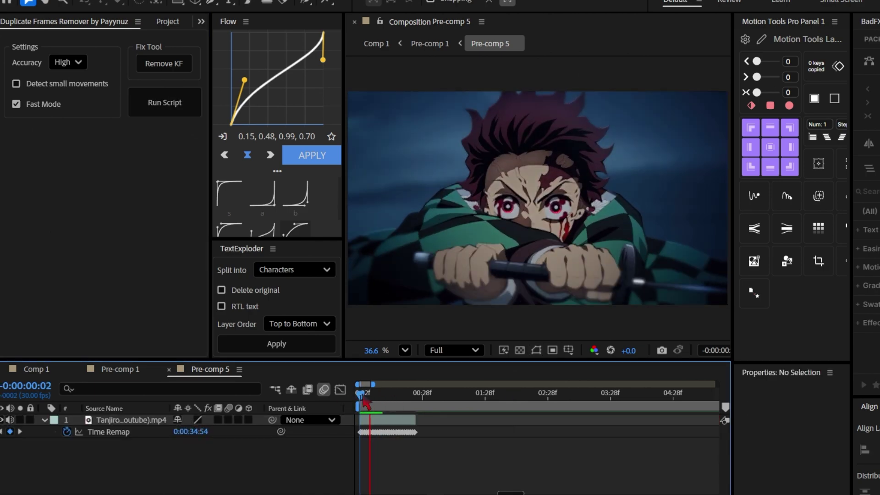